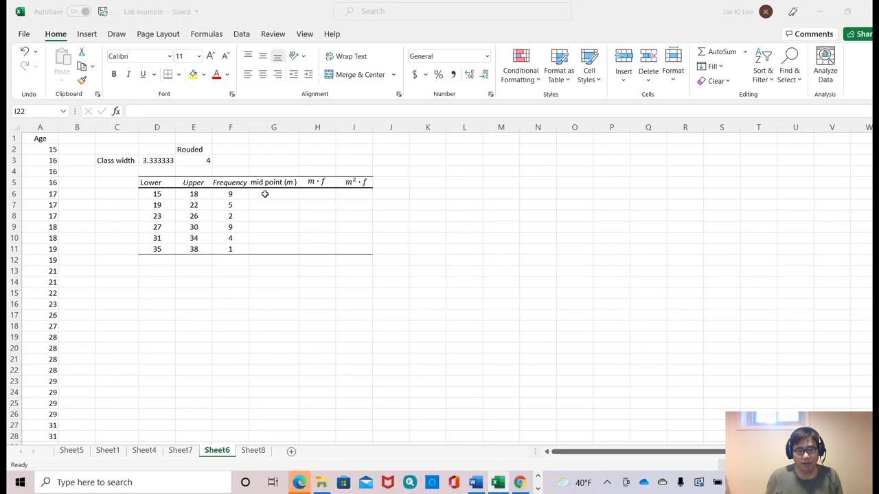
- Enter the formula =(D6+E6)/2 in G6 to calculate the first class midpoint
{"action": "left_click", "coordinate": [262, 192]}
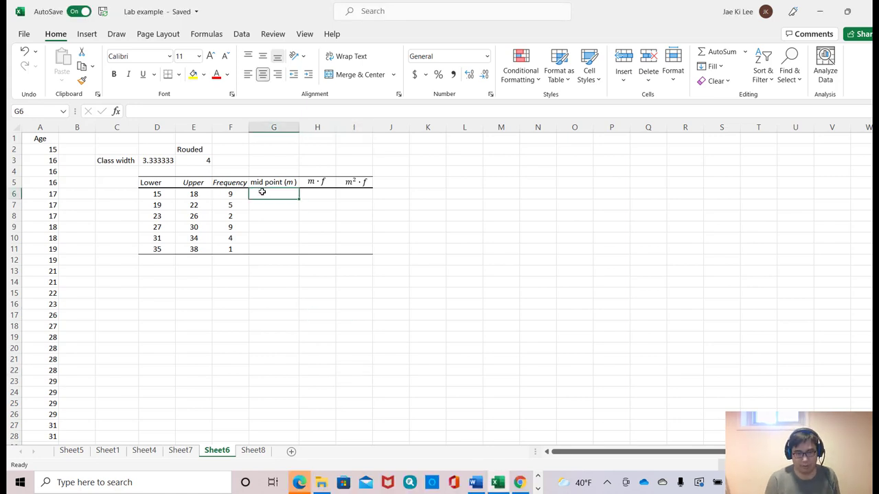
{"action": "type", "text": "="}
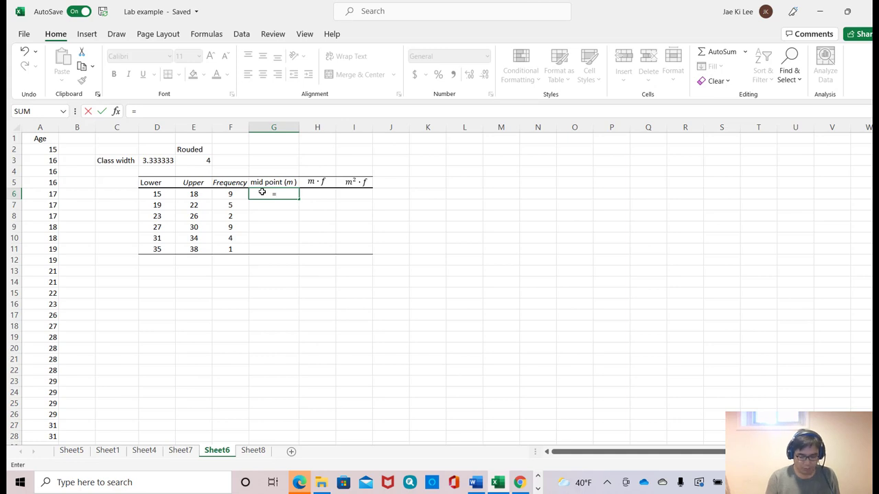
{"action": "type", "text": "("}
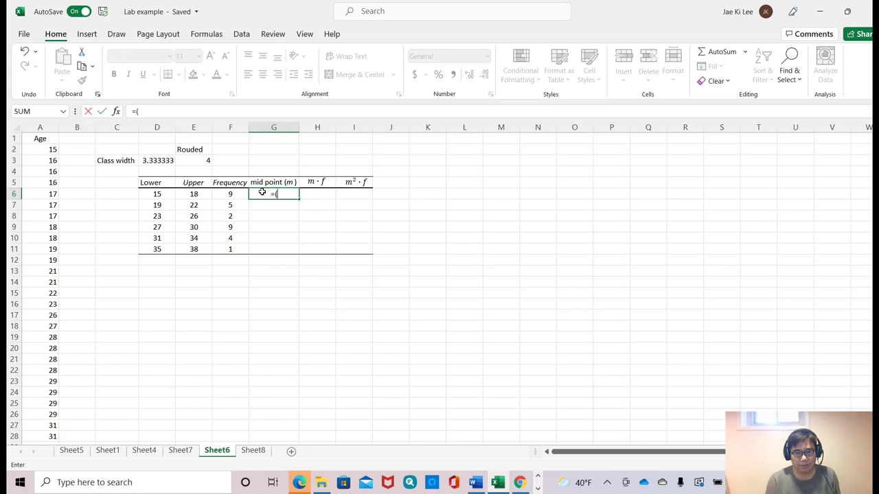
{"action": "left_click", "coordinate": [160, 194]}
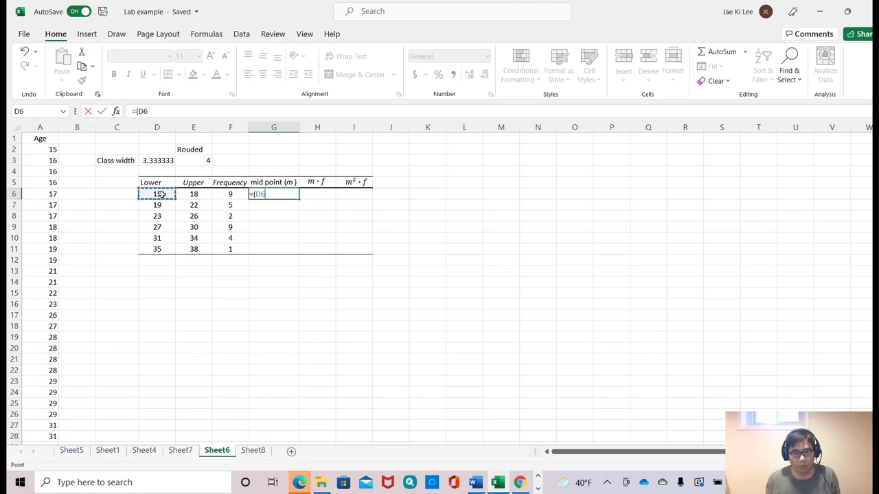
{"action": "type", "text": "+"}
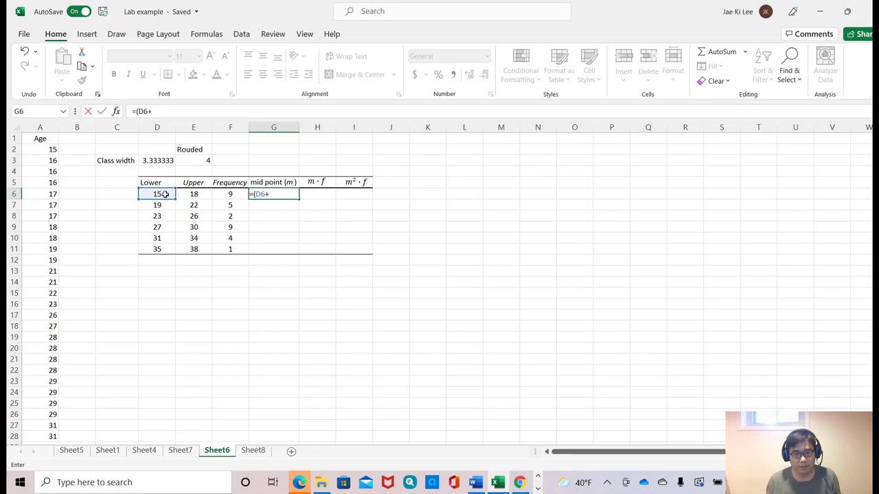
{"action": "left_click", "coordinate": [186, 194]}
{"action": "type", "text": ")"}
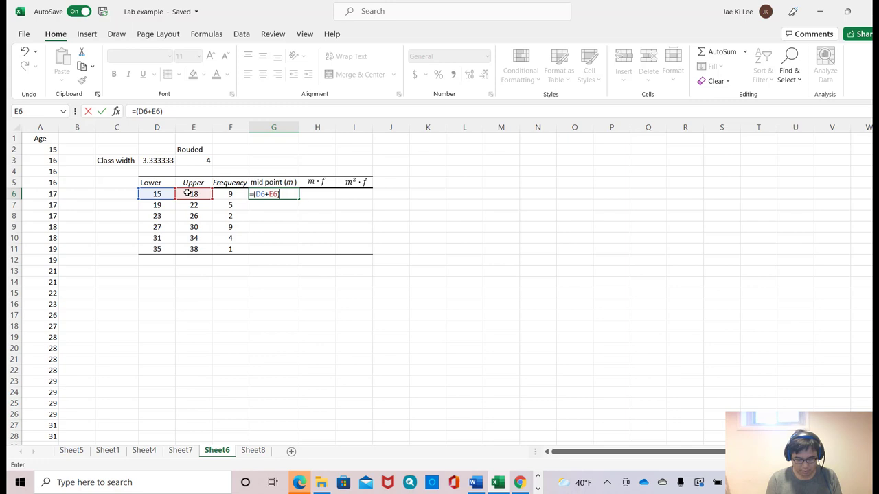
{"action": "type", "text": "/2"}
{"action": "key", "text": "Return"}
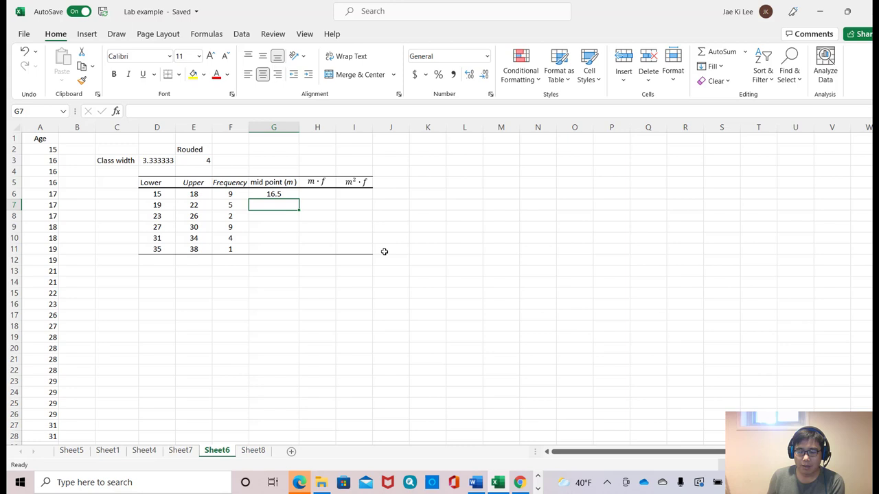
- Fill the midpoint formula from G6 down through G11 and restore the bottom border of G11
{"action": "left_click", "coordinate": [283, 195]}
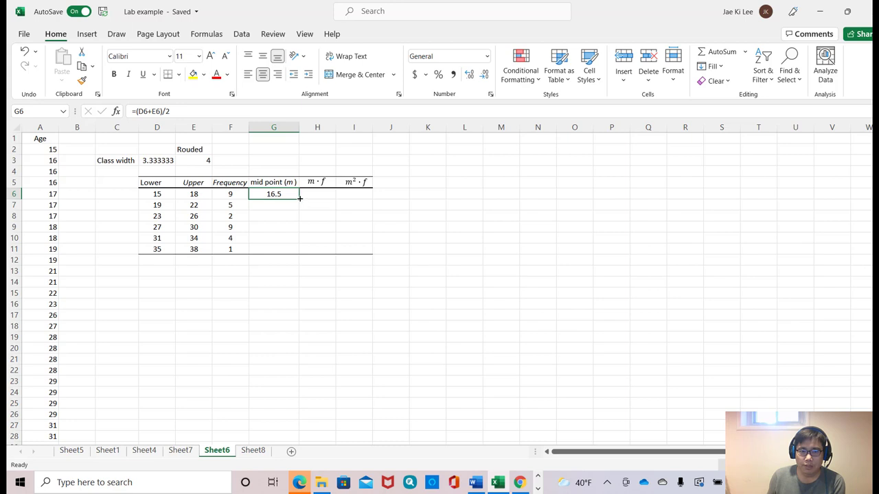
{"action": "left_click_drag", "start_coordinate": [299, 199], "coordinate": [300, 255]}
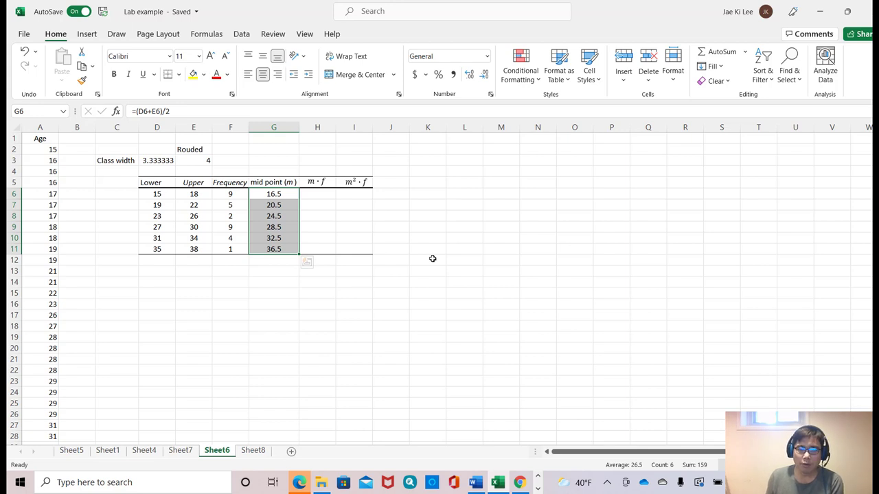
{"action": "left_click", "coordinate": [392, 304]}
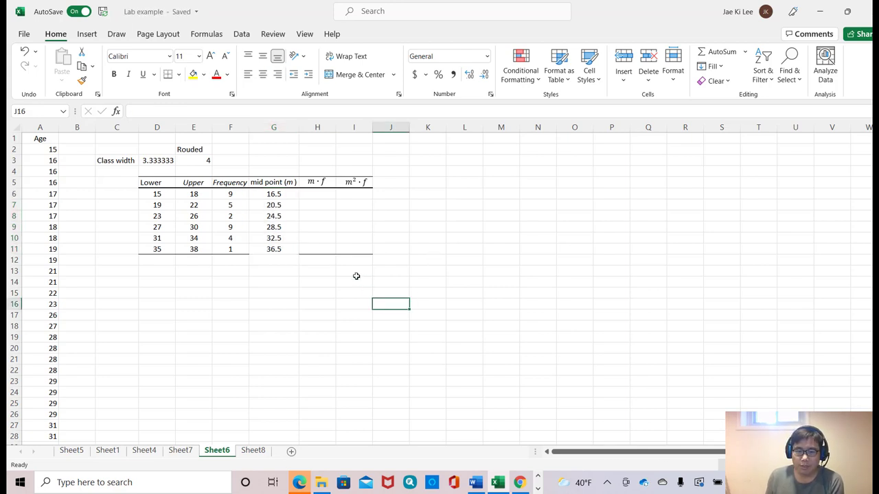
{"action": "left_click", "coordinate": [291, 198]}
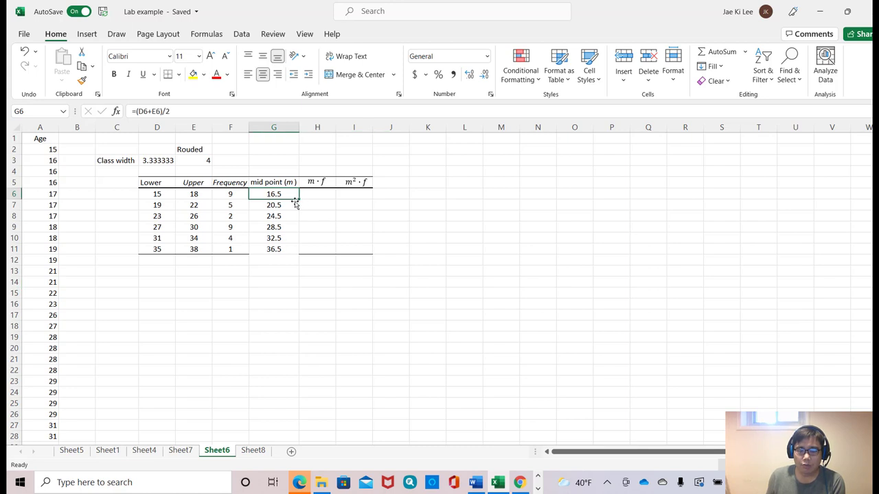
{"action": "left_click", "coordinate": [278, 248]}
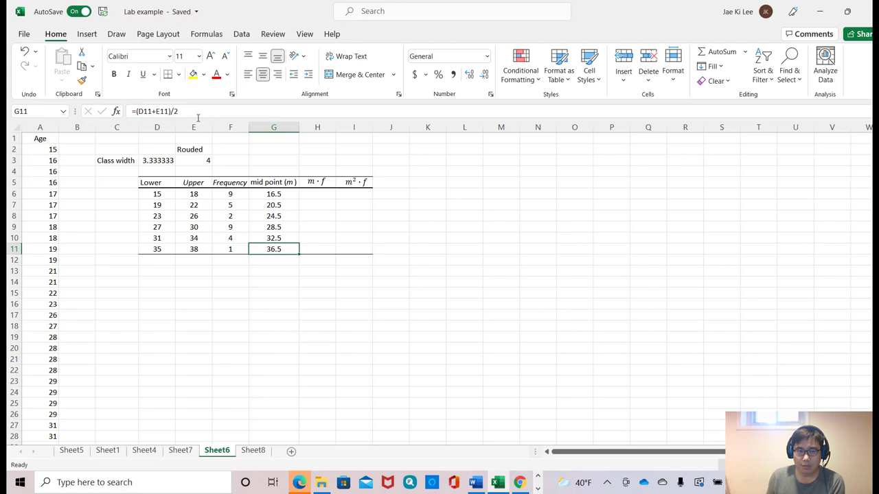
{"action": "left_click", "coordinate": [415, 300]}
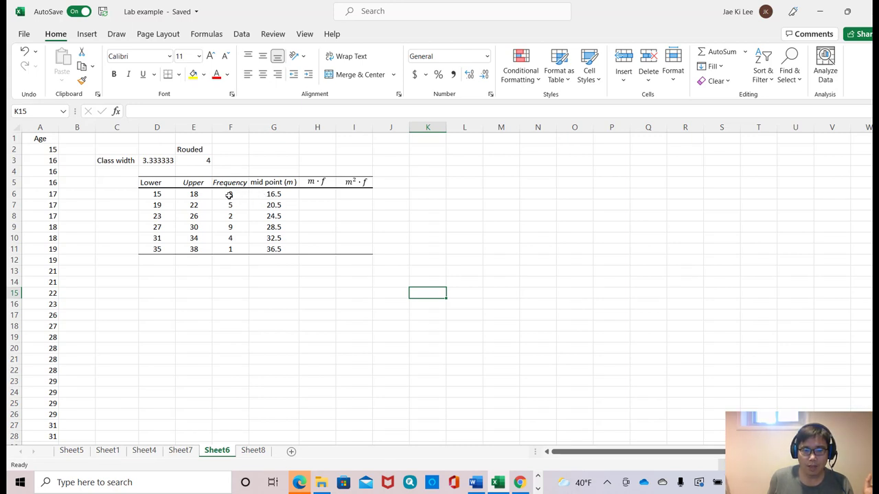
- Enter the formula =G6*F6 in H6 to multiply the first midpoint by its frequency
{"action": "left_click", "coordinate": [312, 195]}
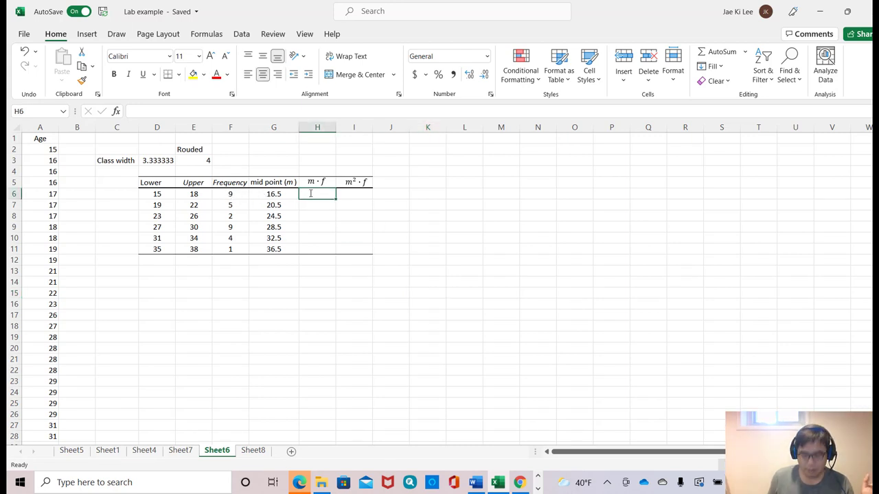
{"action": "type", "text": "="}
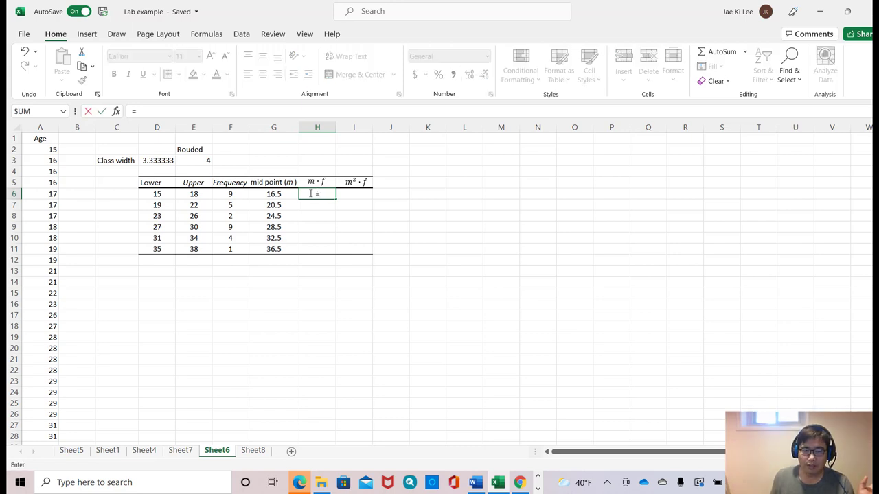
{"action": "left_click", "coordinate": [272, 194]}
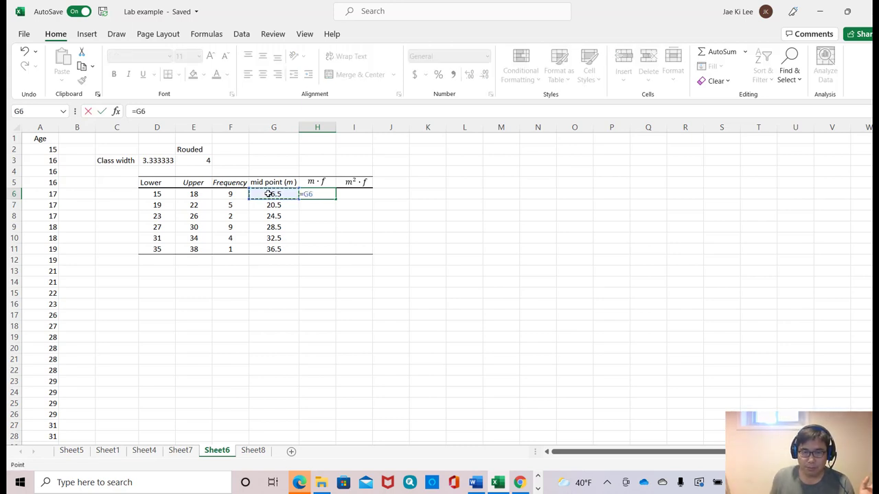
{"action": "type", "text": "*"}
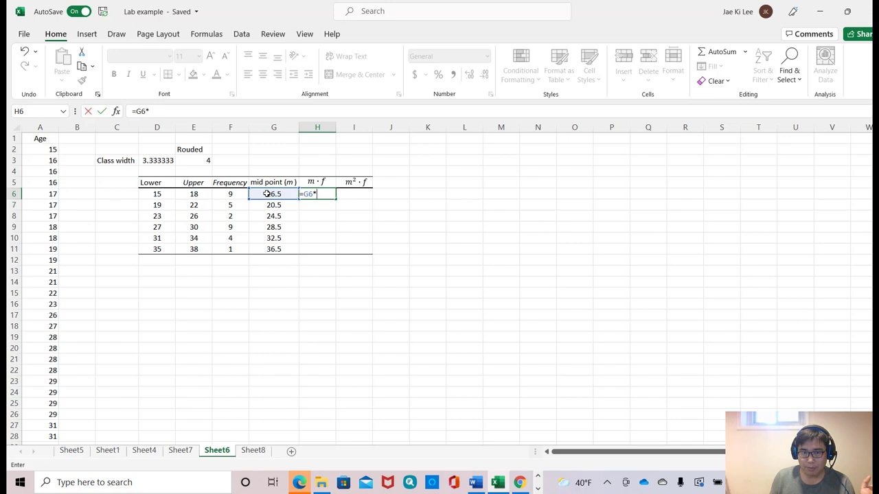
{"action": "left_click", "coordinate": [223, 198]}
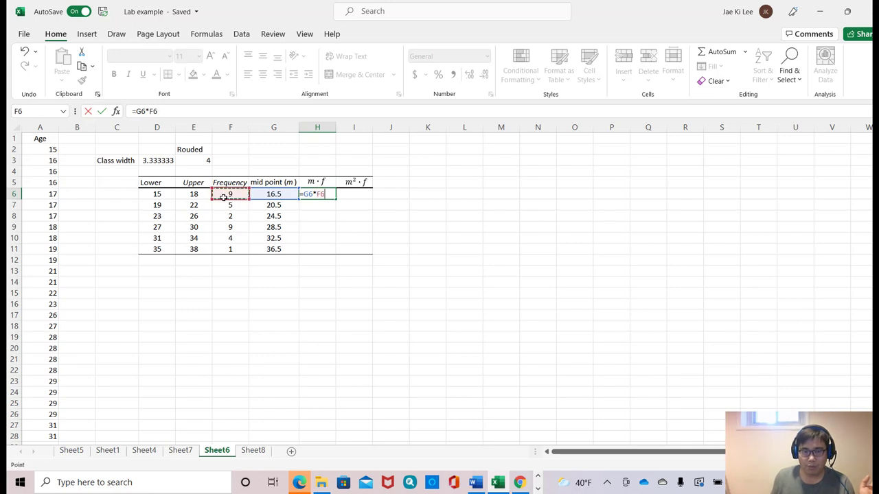
{"action": "key", "text": "Return"}
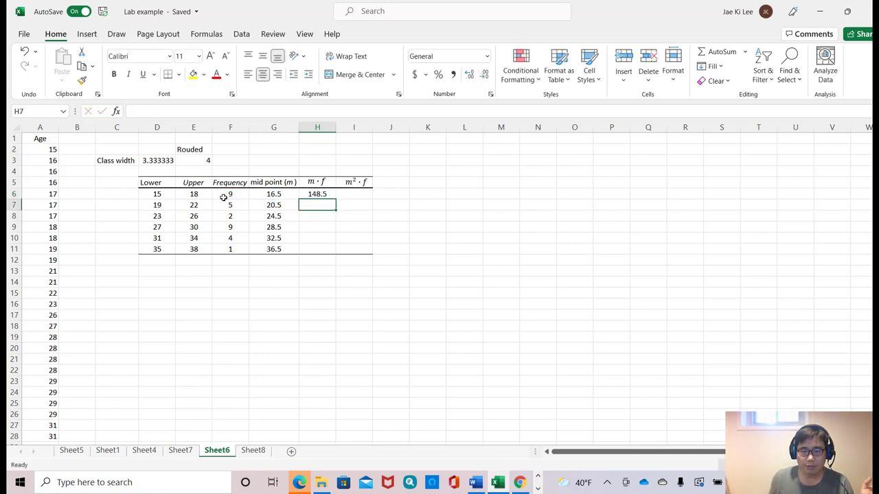
- Fill the m·f formula from H6 down through H11
{"action": "left_click", "coordinate": [319, 193]}
{"action": "left_click", "coordinate": [335, 199]}
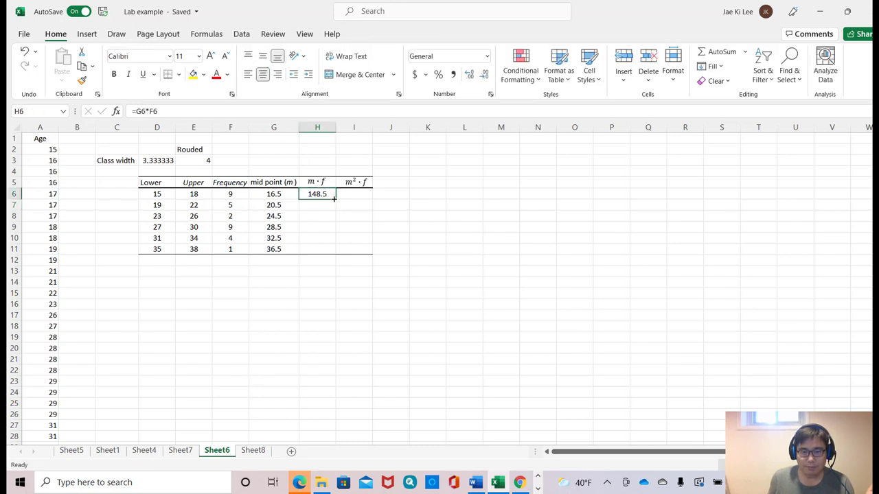
{"action": "left_click_drag", "start_coordinate": [334, 199], "coordinate": [335, 252]}
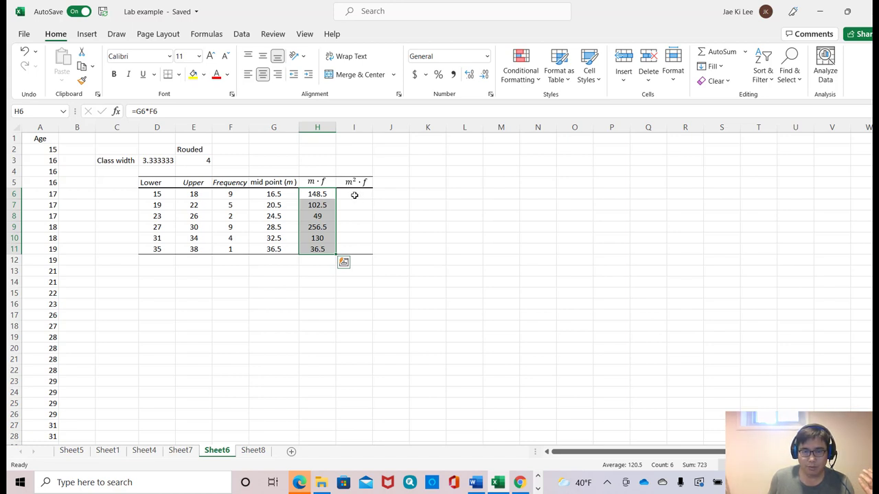
- Enter the formula =G6^2*F6 in I6 to multiply the first squared midpoint by its frequency
{"action": "left_click", "coordinate": [354, 195]}
{"action": "type", "text": "="}
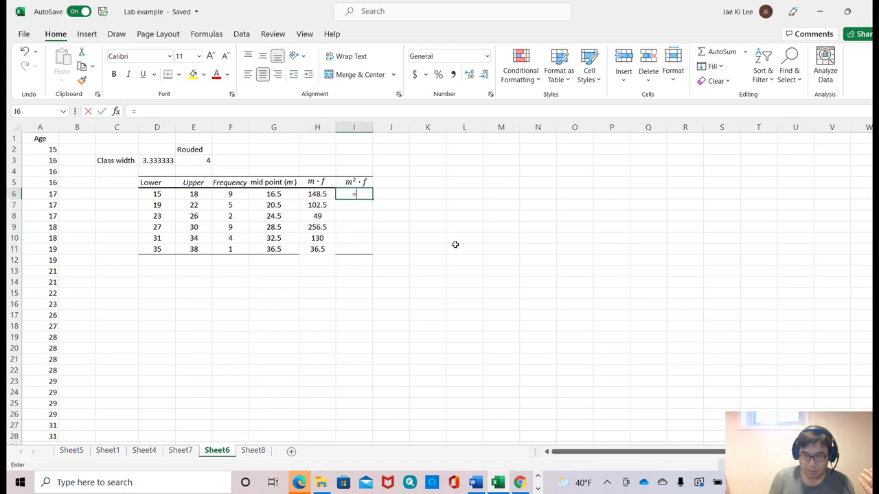
{"action": "left_click", "coordinate": [275, 195]}
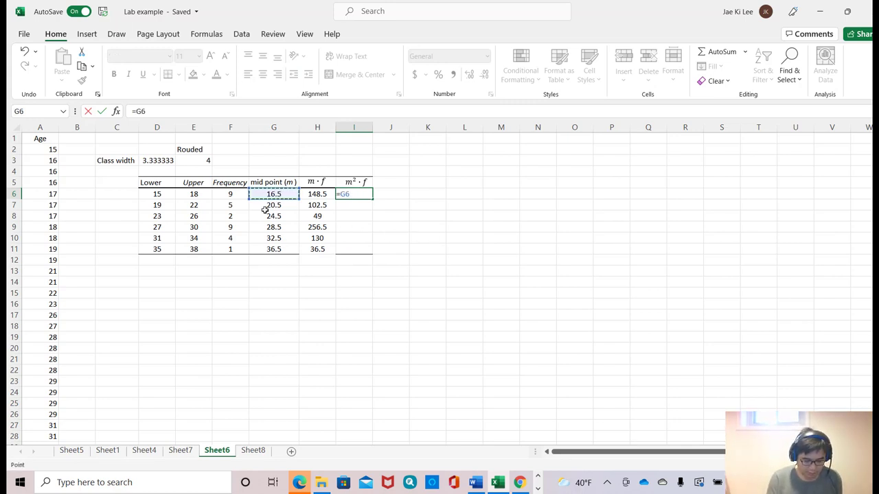
{"action": "type", "text": "^2*"}
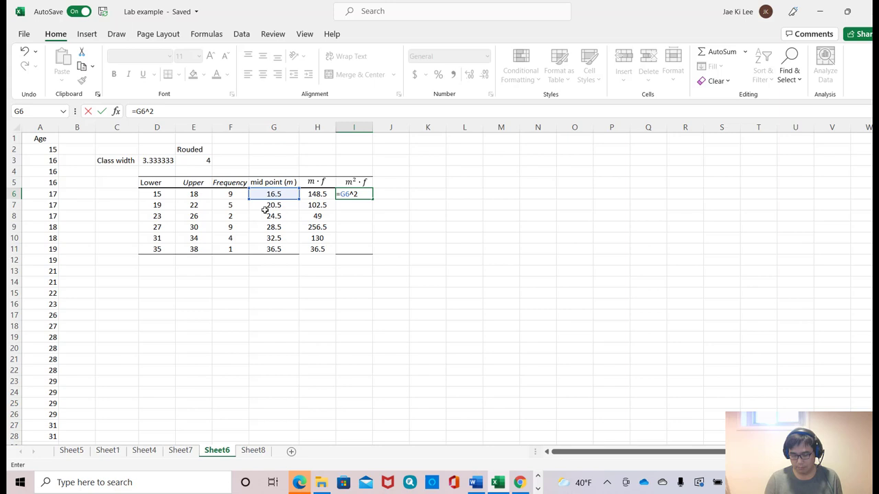
{"action": "left_click", "coordinate": [230, 194]}
{"action": "key", "text": "Return"}
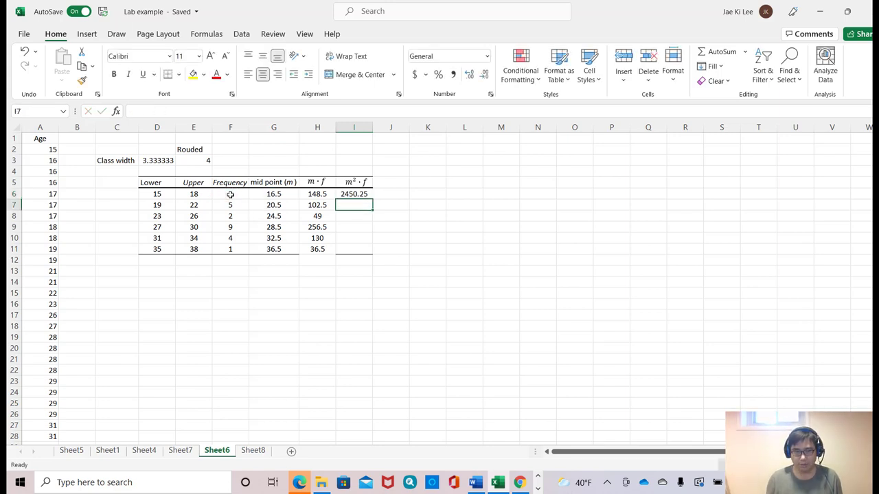
- Fill the m²·f formula from I6 down through I11 and restore the bottom border of H11:I11
{"action": "left_click", "coordinate": [368, 195]}
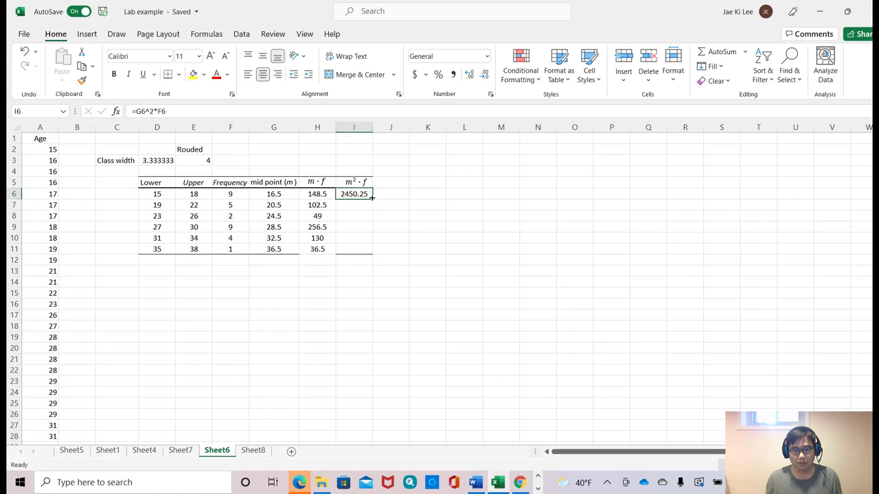
{"action": "left_click_drag", "start_coordinate": [372, 198], "coordinate": [372, 253]}
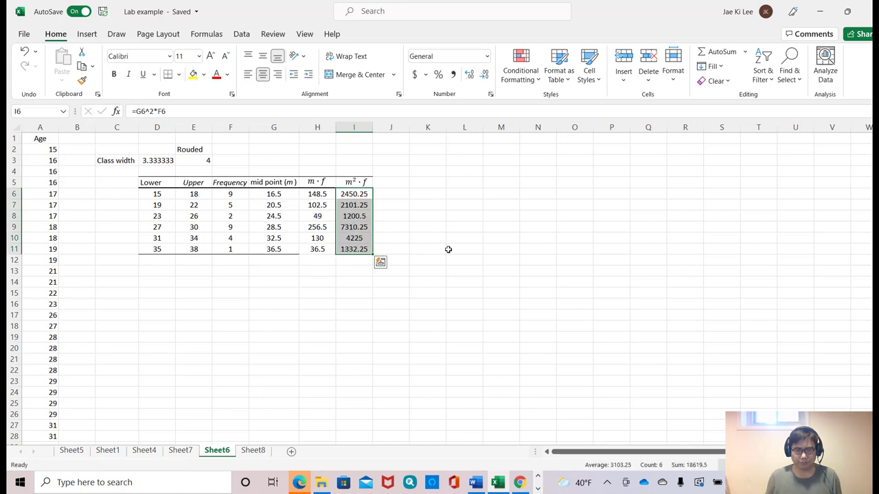
{"action": "left_click", "coordinate": [384, 317]}
{"action": "left_click_drag", "start_coordinate": [300, 250], "coordinate": [355, 250]}
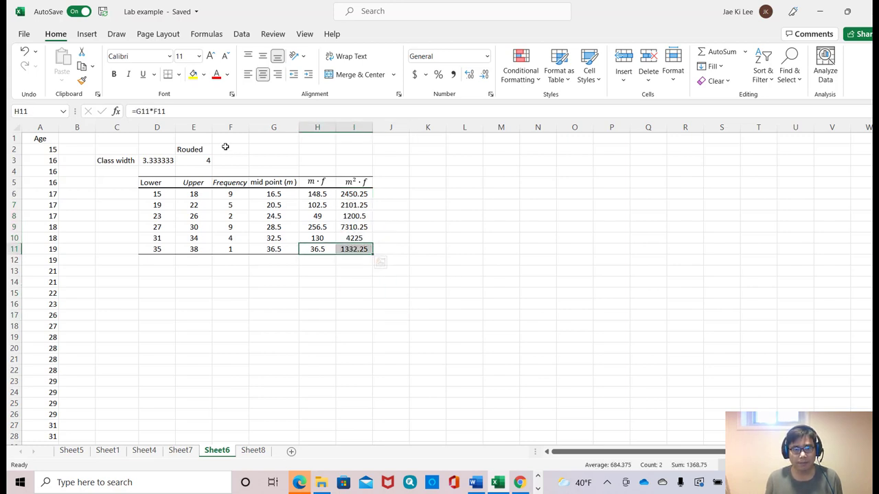
{"action": "left_click", "coordinate": [411, 293]}
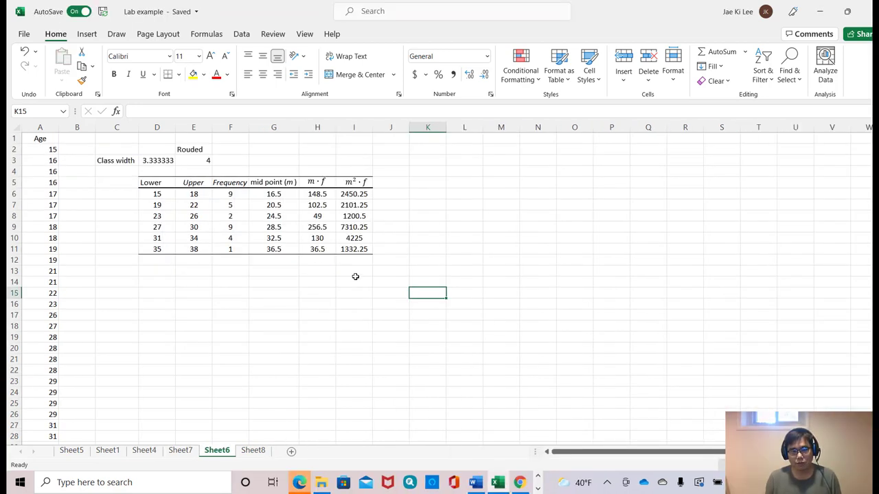
- Use AutoSum to total the frequencies F6:F11 in F12 and the m·f products H6:H11 in H12
{"action": "left_click", "coordinate": [243, 261]}
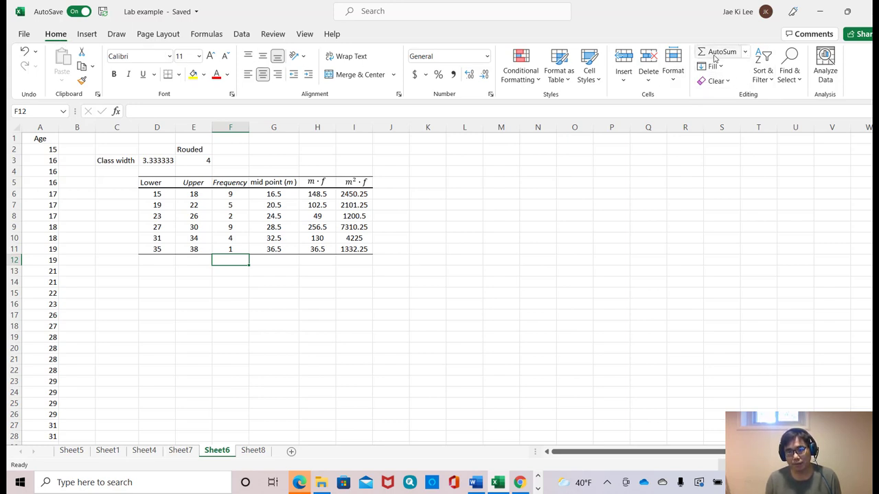
{"action": "left_click", "coordinate": [716, 55]}
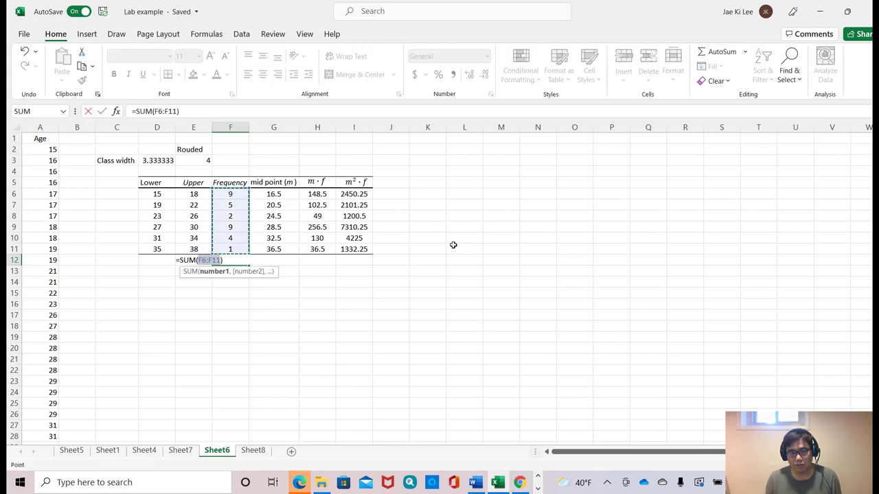
{"action": "key", "text": "Return"}
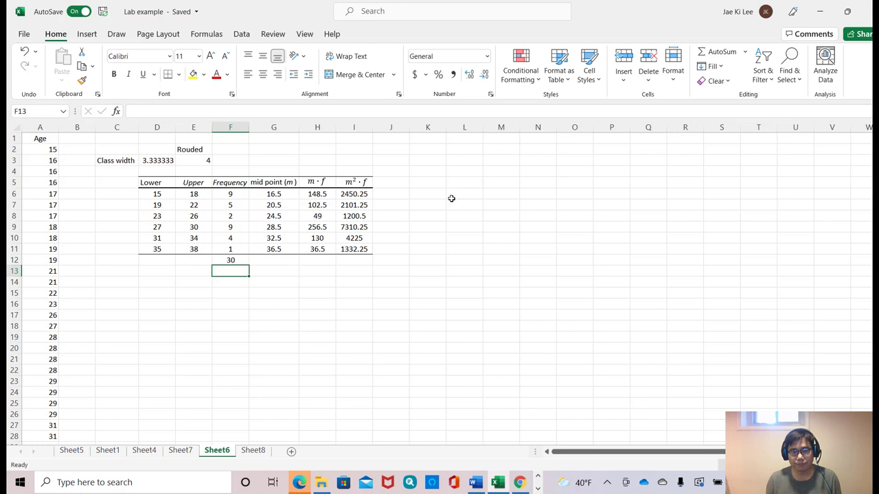
{"action": "left_click", "coordinate": [315, 261]}
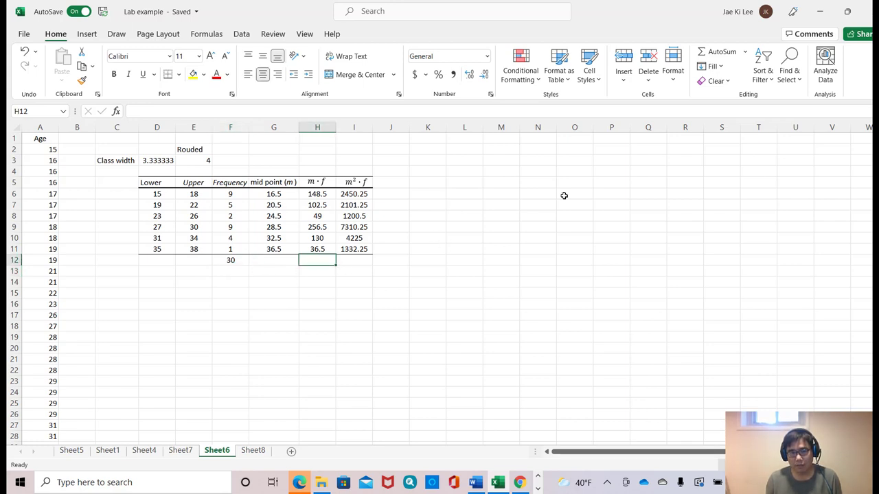
{"action": "left_click", "coordinate": [718, 55]}
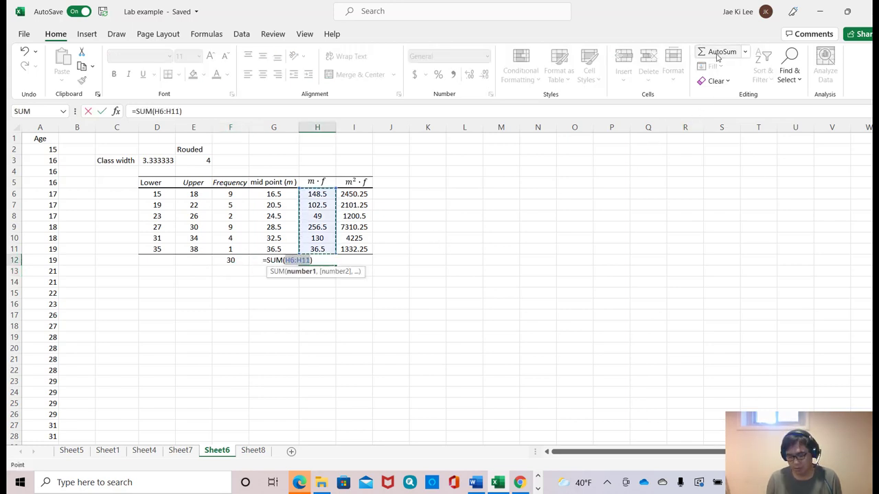
{"action": "key", "text": "Return"}
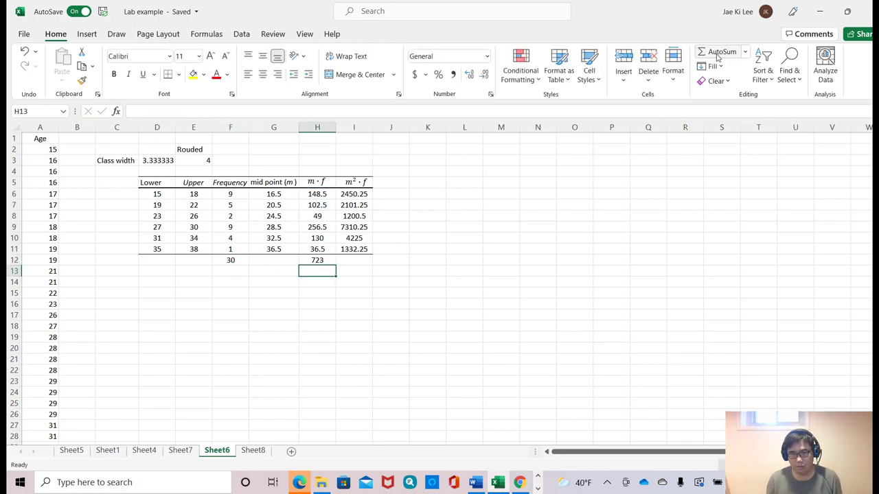
- Use AutoSum to total the m²·f products I6:I11 in I12
{"action": "left_click", "coordinate": [352, 259]}
{"action": "left_click", "coordinate": [717, 53]}
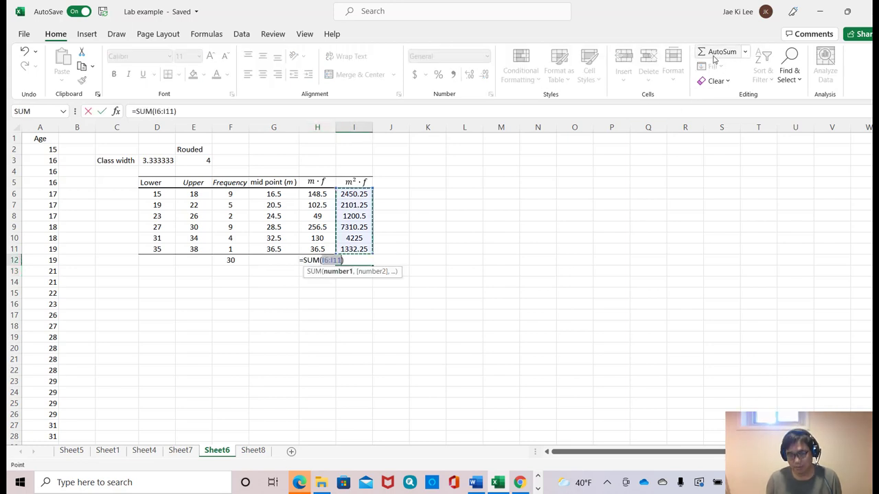
{"action": "key", "text": "Return"}
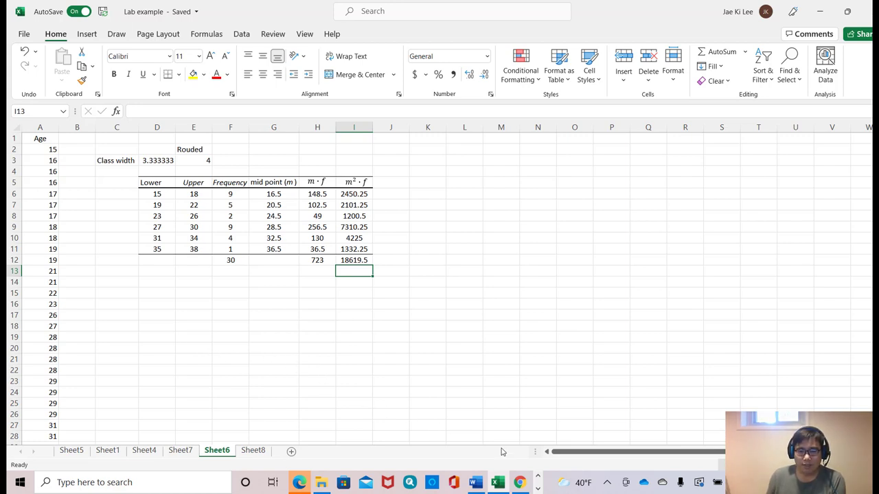
{"action": "left_click", "coordinate": [538, 489]}
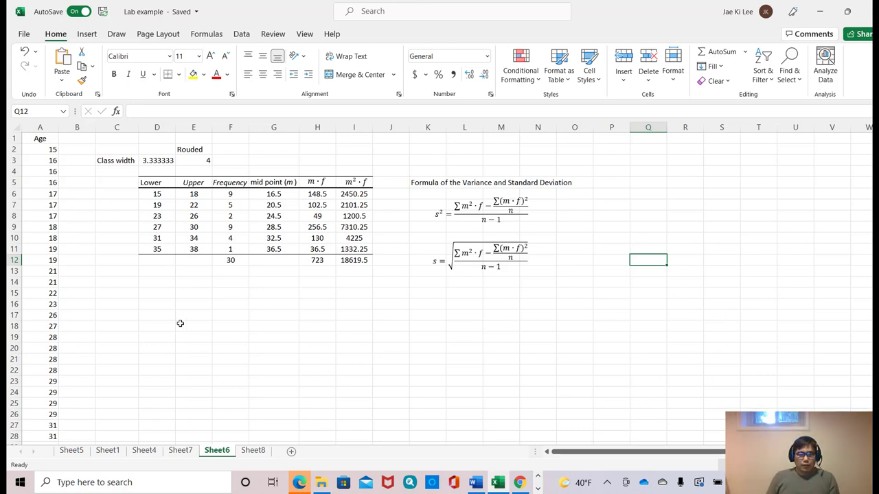
- Enter the label Variance in cell E15 below the frequency table
{"action": "left_click", "coordinate": [192, 296]}
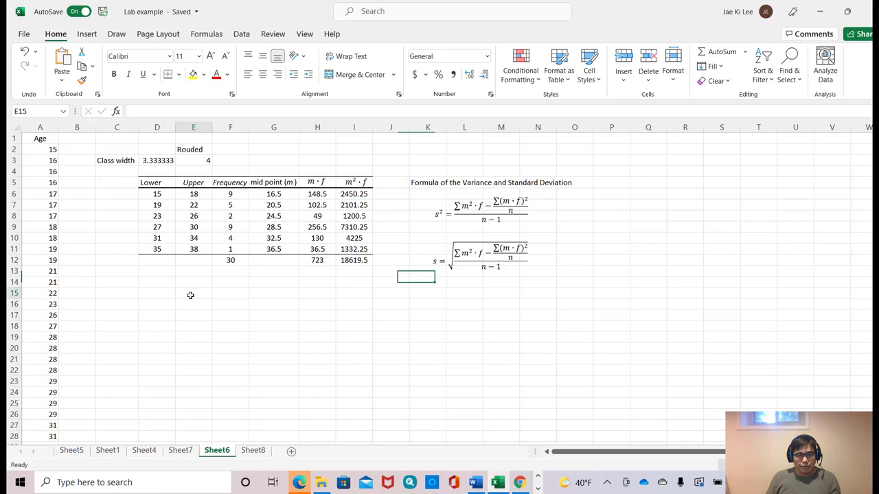
{"action": "type", "text": "V"}
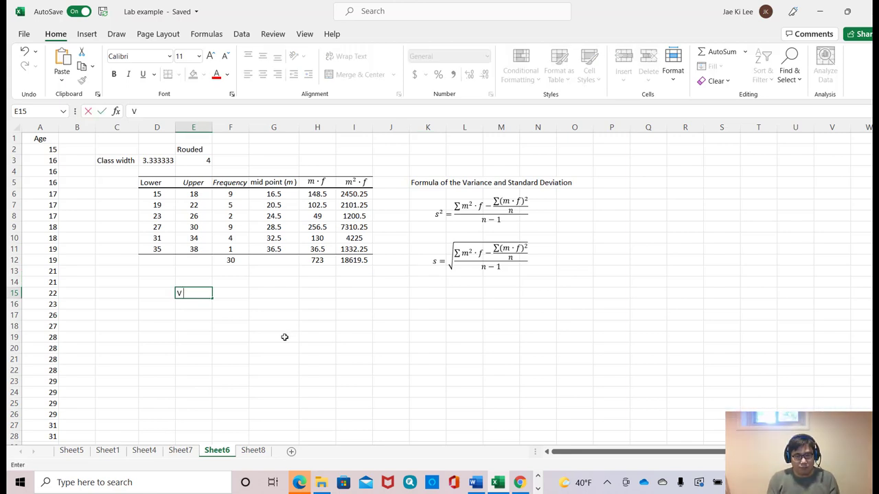
{"action": "type", "text": " aria"}
{"action": "key", "text": "BackSpace"}
{"action": "key", "text": "BackSpace"}
{"action": "key", "text": "BackSpace"}
{"action": "key", "text": "BackSpace"}
{"action": "key", "text": "BackSpace"}
{"action": "type", "text": "aria"}
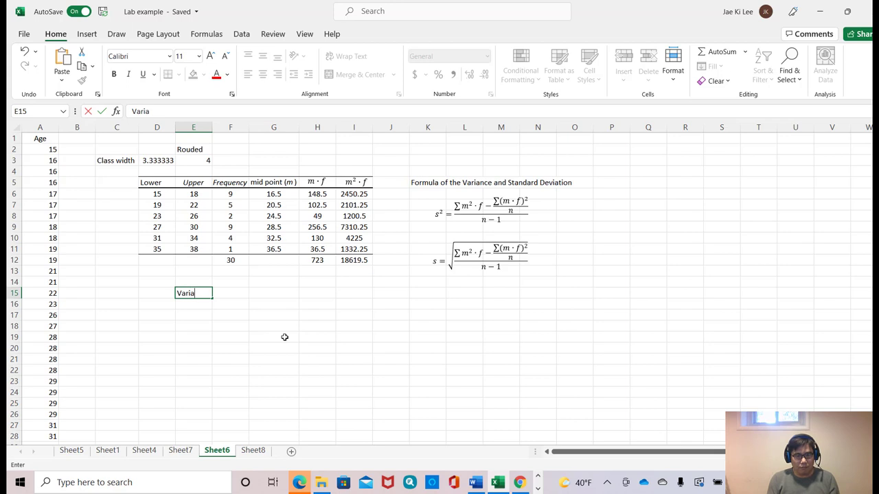
{"action": "type", "text": "nce"}
{"action": "key", "text": "Tab"}
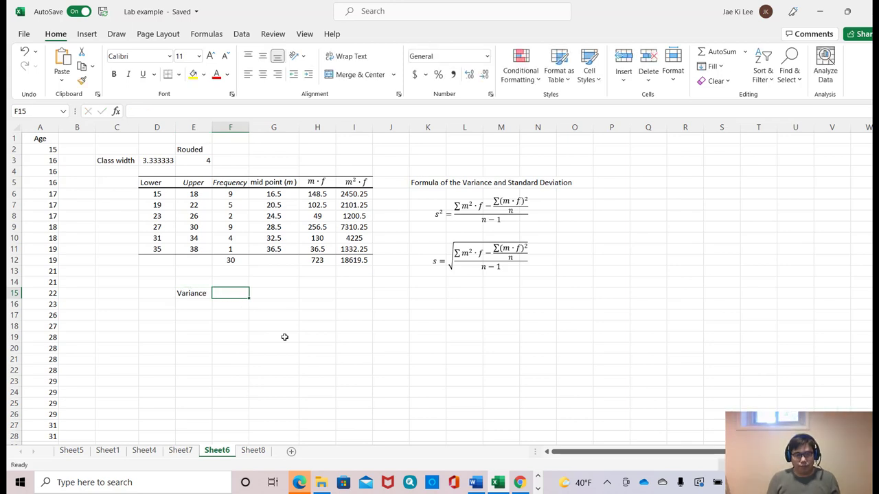
- Start the variance formula in F15 with the numerator =(I12-H12^2/F12)
{"action": "type", "text": "="}
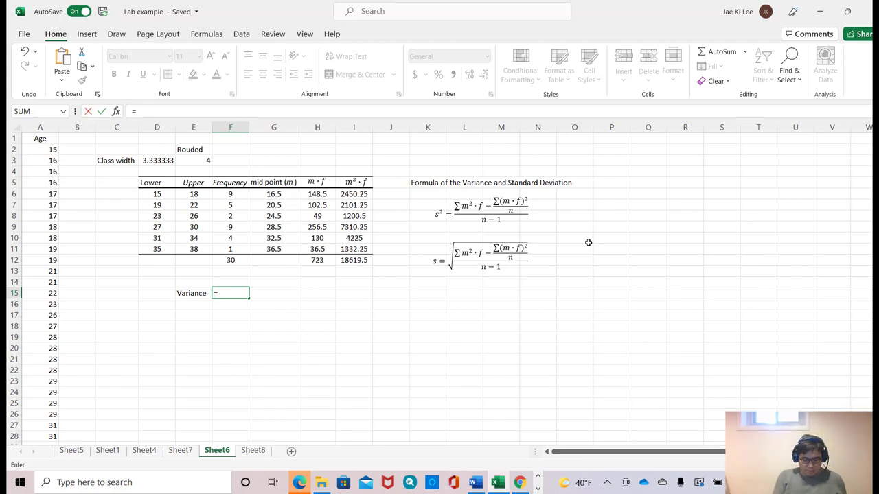
{"action": "type", "text": "("}
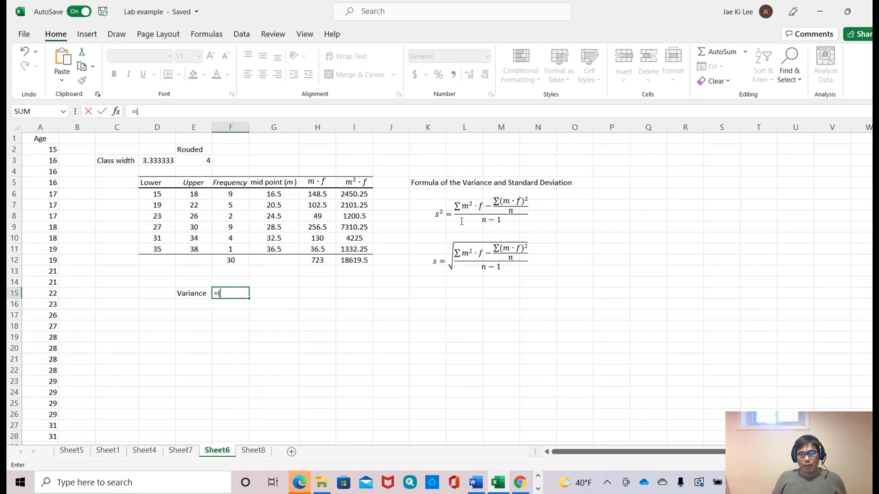
{"action": "left_click", "coordinate": [347, 261]}
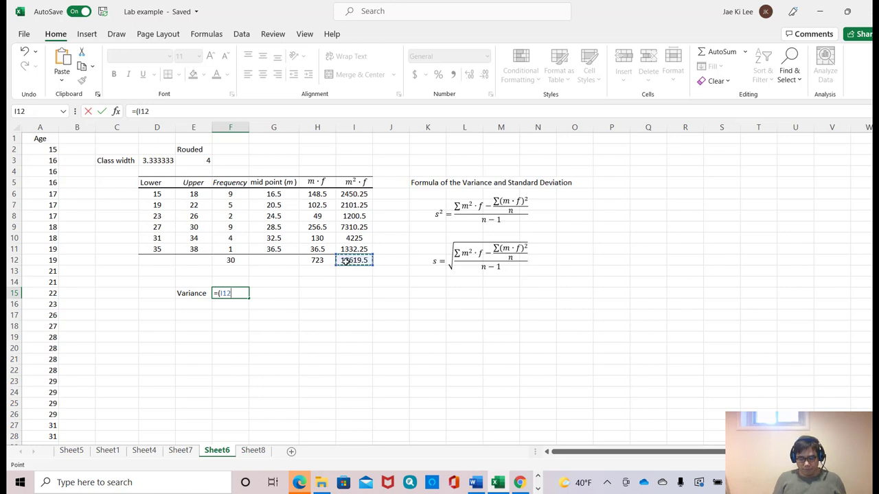
{"action": "type", "text": "-"}
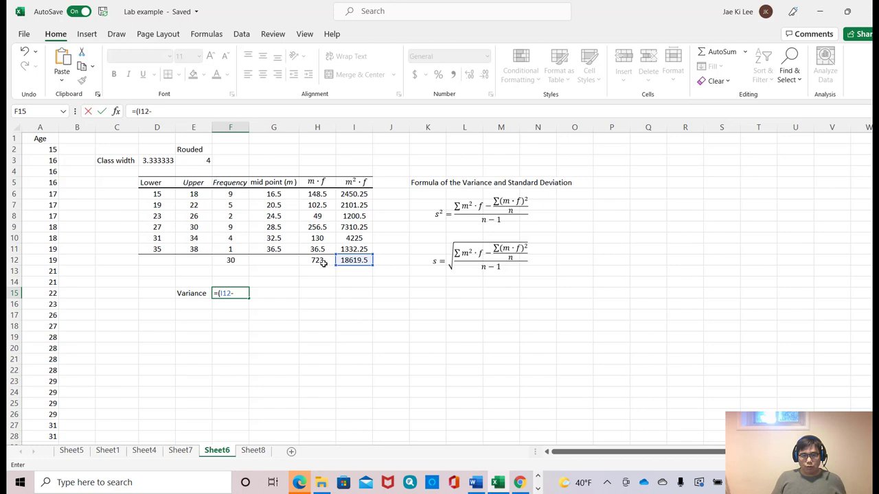
{"action": "left_click", "coordinate": [320, 263]}
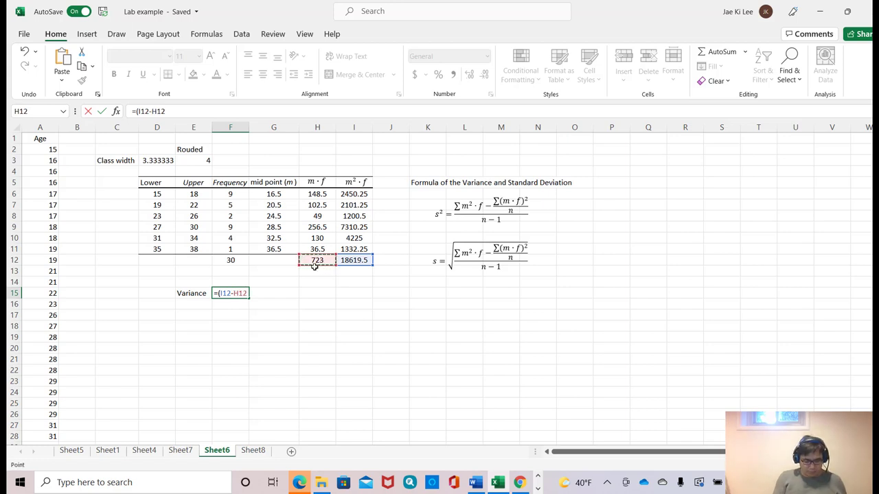
{"action": "type", "text": "^"}
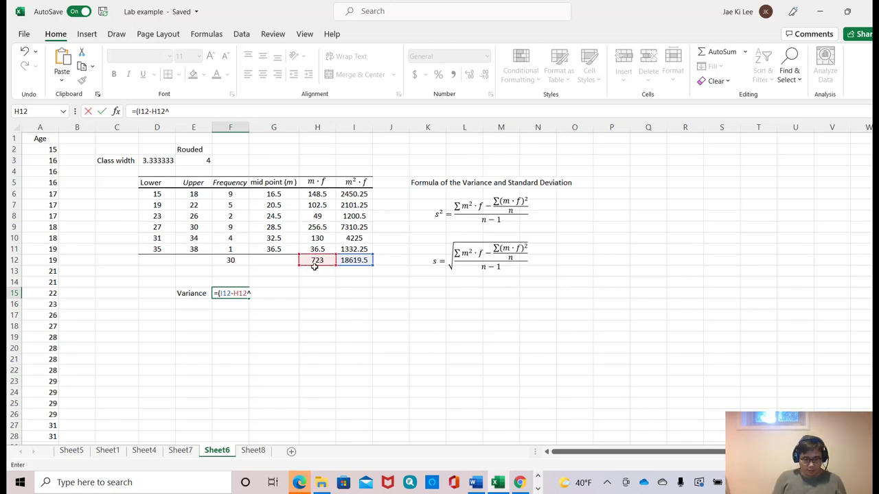
{"action": "type", "text": "2"}
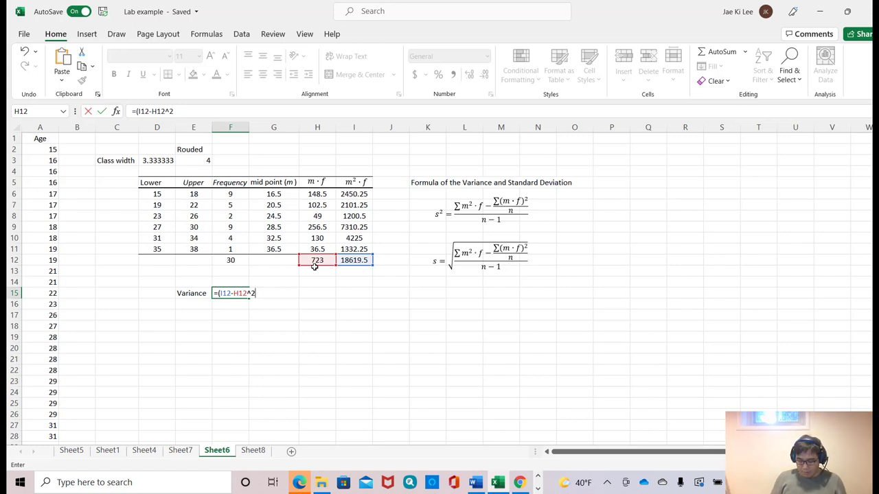
{"action": "type", "text": "/"}
{"action": "left_click", "coordinate": [234, 260]}
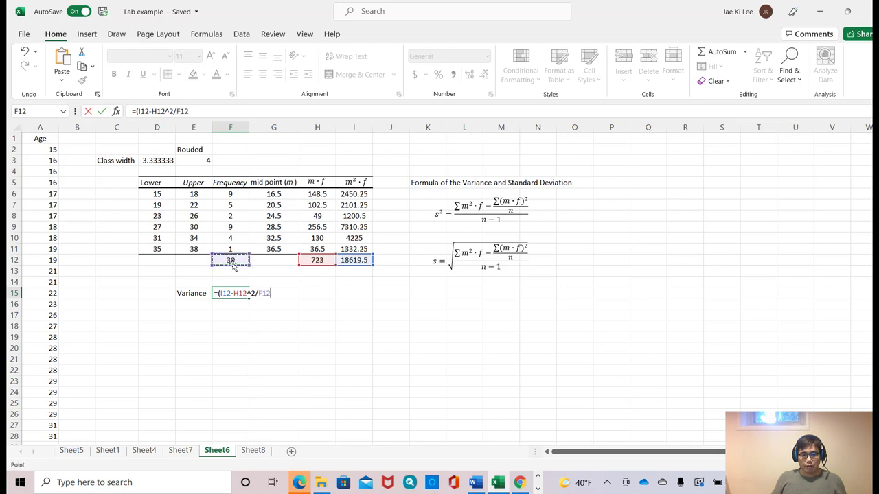
{"action": "type", "text": ")"}
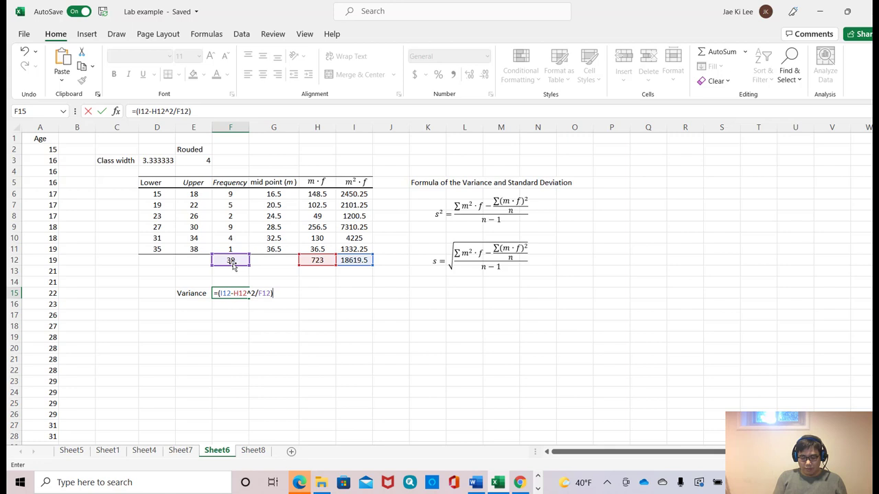
- Complete the variance formula in F15 by dividing the numerator by (F12-1)
{"action": "type", "text": "/"}
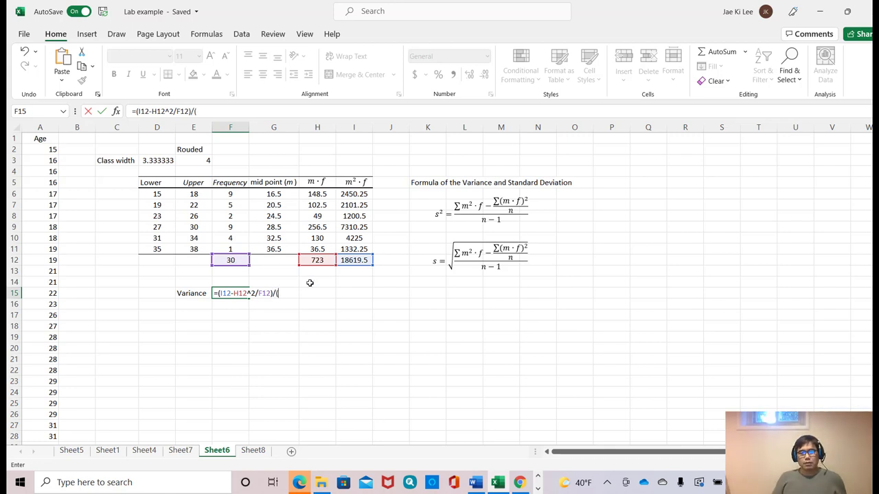
{"action": "type", "text": "("}
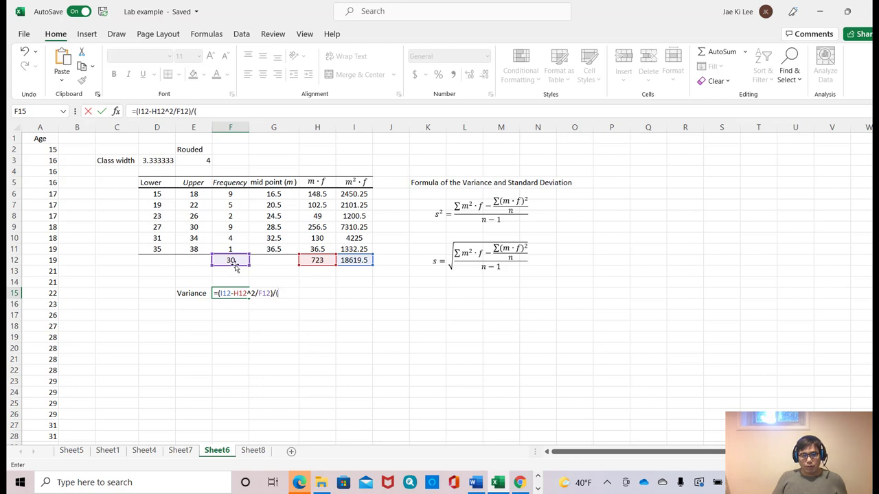
{"action": "left_click", "coordinate": [274, 274]}
{"action": "left_click", "coordinate": [232, 262]}
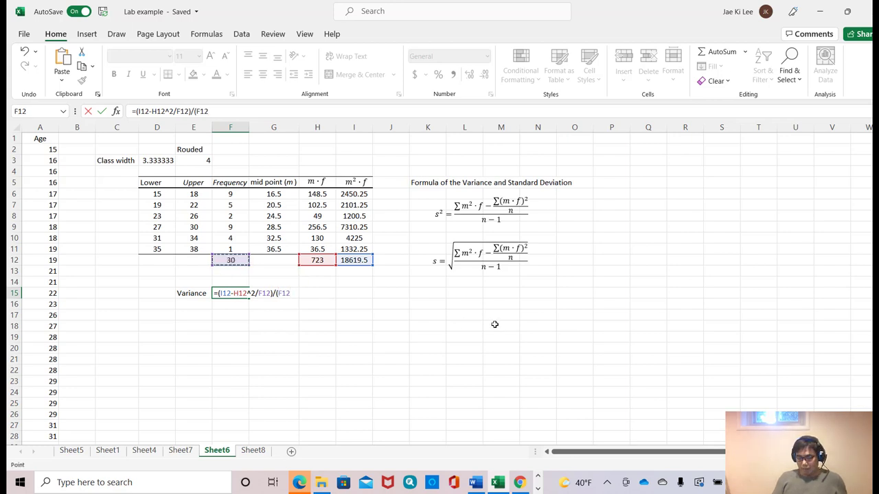
{"action": "type", "text": "-1"}
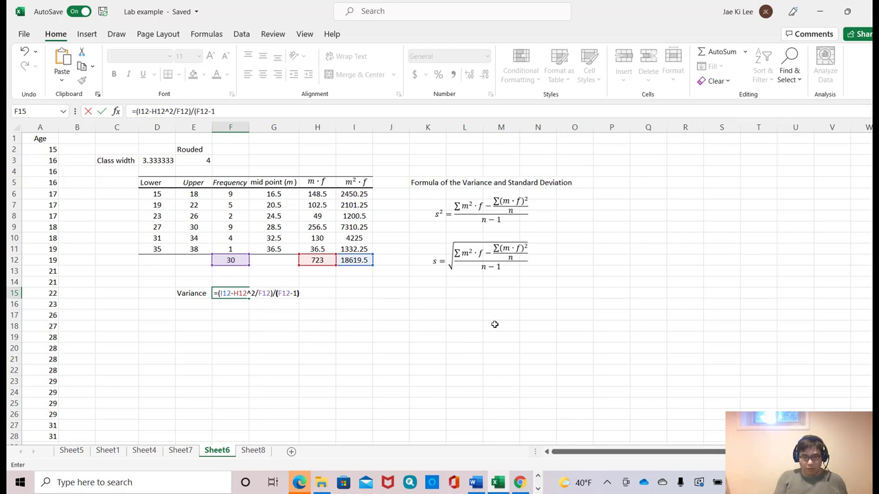
{"action": "key", "text": "Return"}
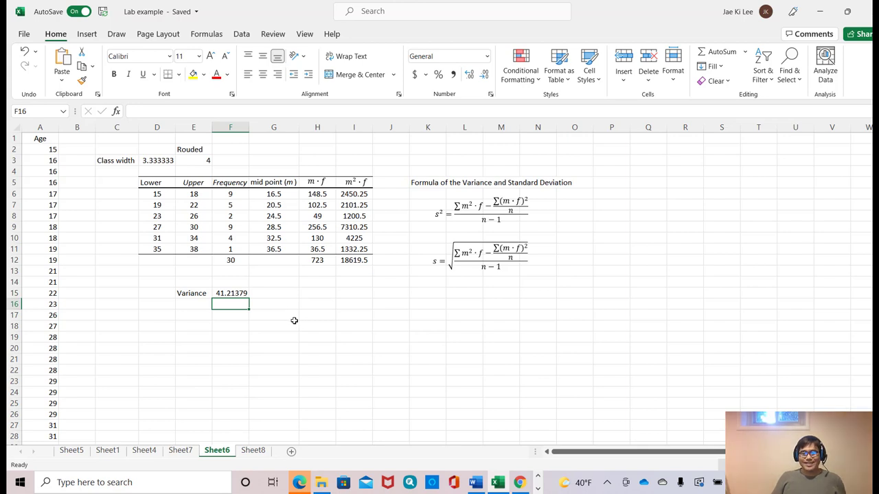
- Enter the label "Standard Deviaion" in cell E16 below the Variance label
{"action": "left_click", "coordinate": [199, 305]}
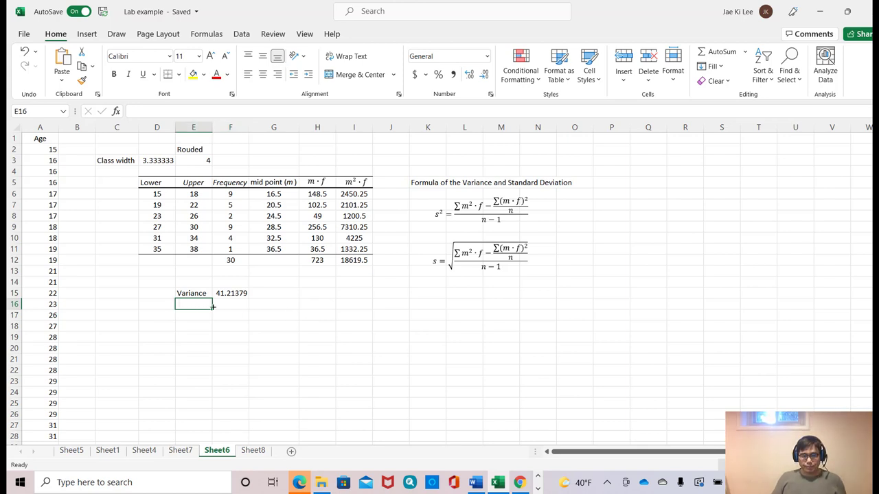
{"action": "type", "text": "Sta"}
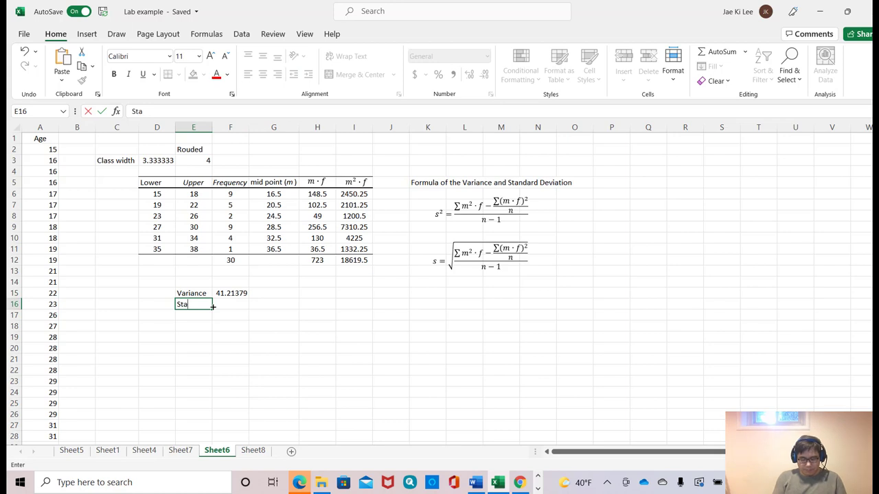
{"action": "type", "text": "ndard Dev"}
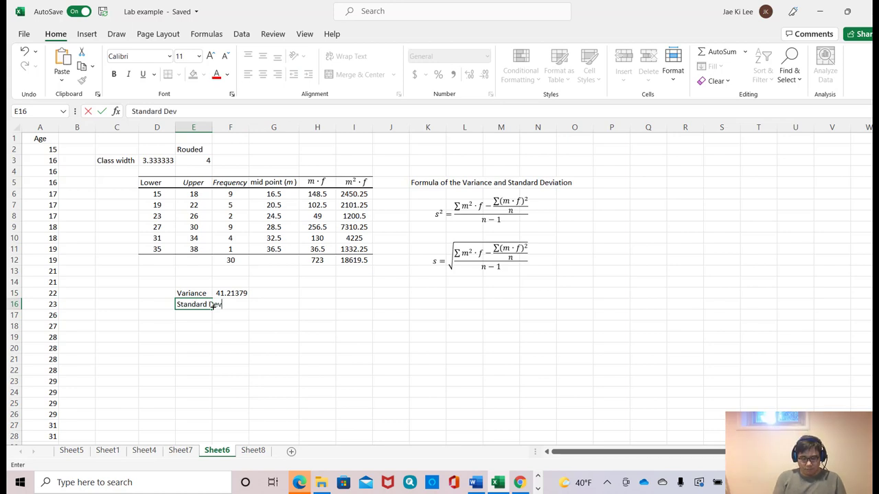
{"action": "type", "text": "iaion"}
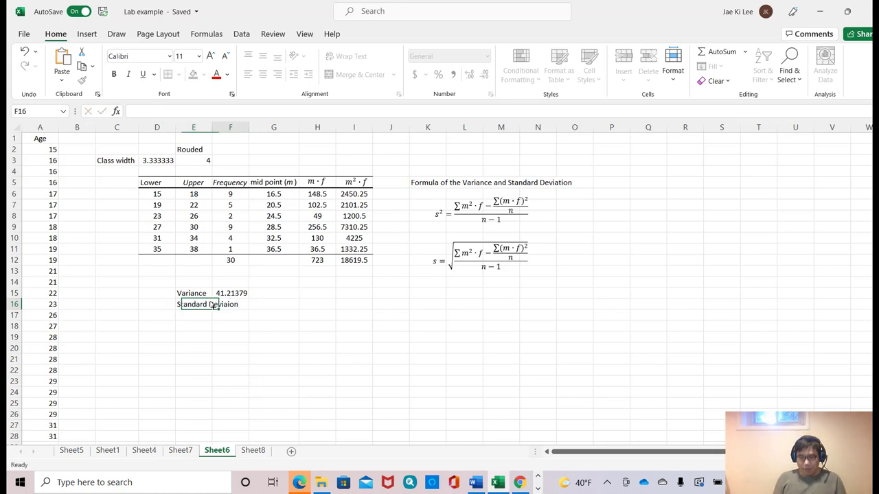
{"action": "key", "text": "Tab"}
- Calculate the standard deviation in F16 with the formula =F15^(1/2) and wrap the label text in E16
{"action": "type", "text": "="}
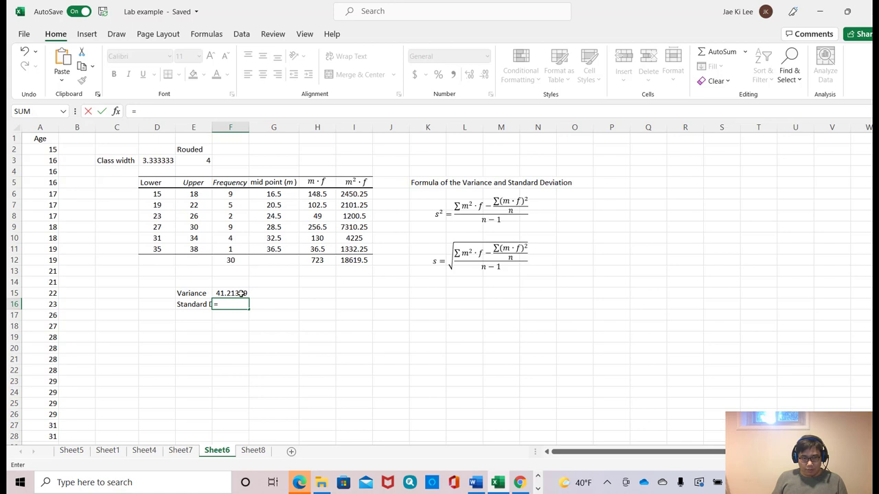
{"action": "left_click", "coordinate": [241, 294]}
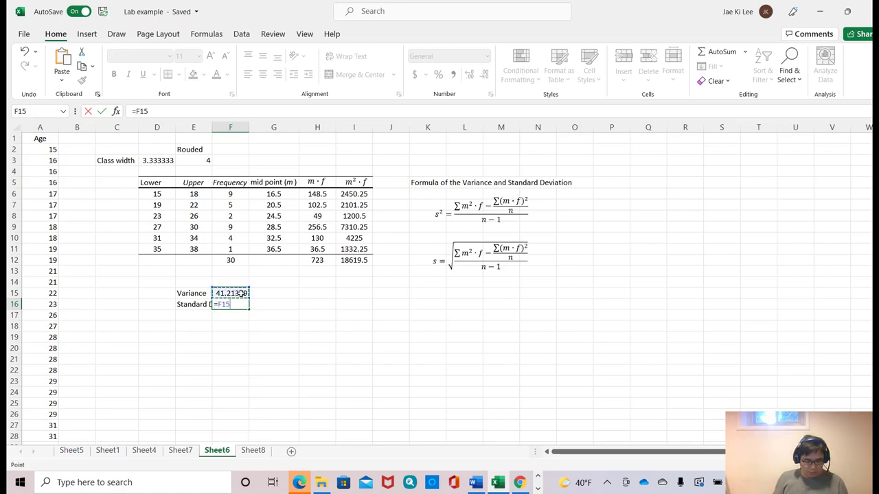
{"action": "type", "text": "^"}
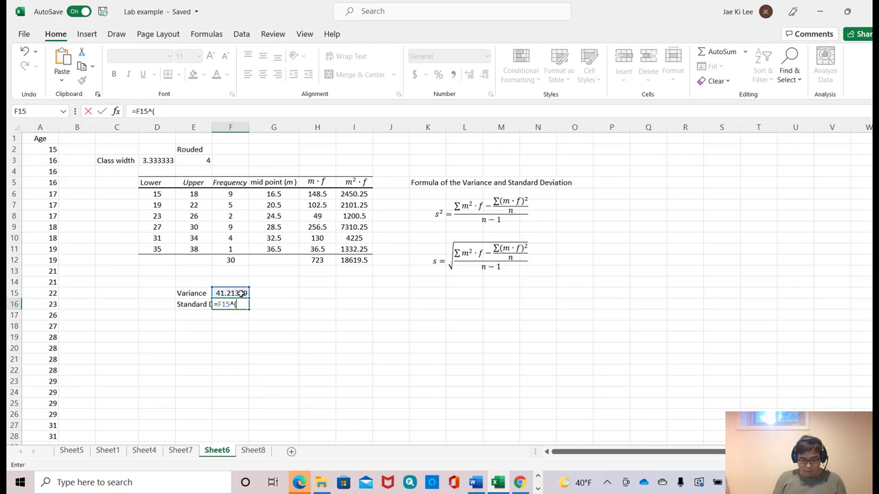
{"action": "type", "text": "(1/2"}
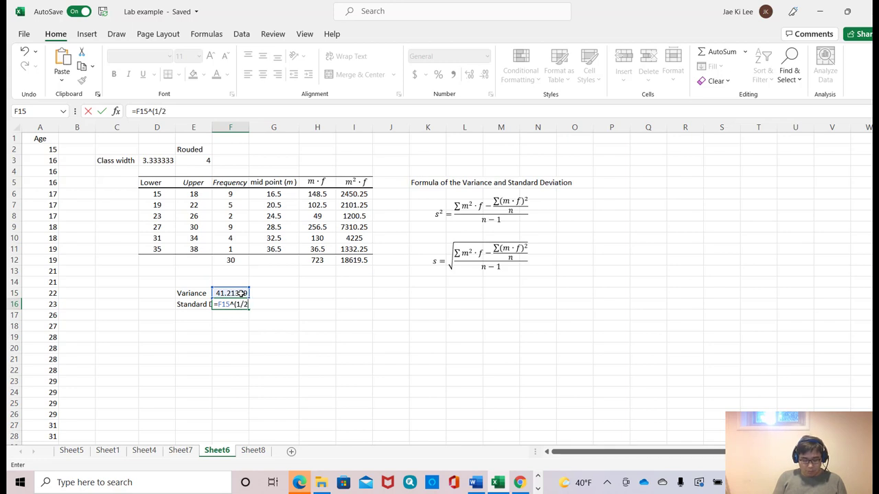
{"action": "type", "text": ")"}
{"action": "key", "text": "Return"}
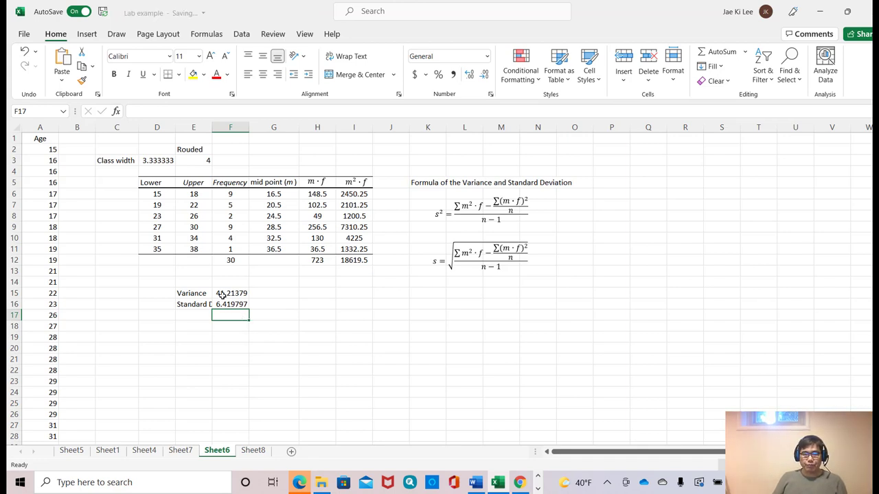
{"action": "left_click", "coordinate": [195, 305]}
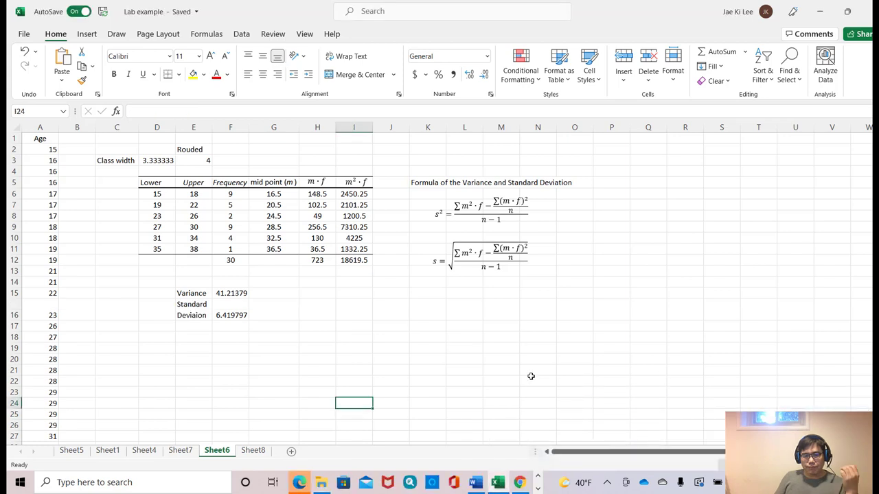